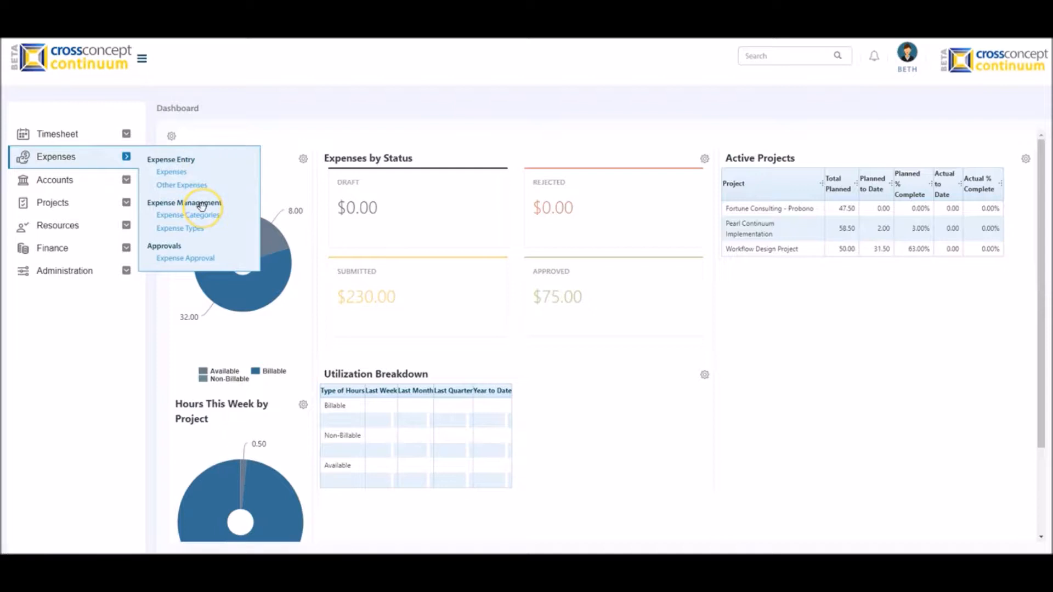
Start a new entry in the expense category list and name it Client Meetings
{"action": "left_click", "coordinate": [201, 215]}
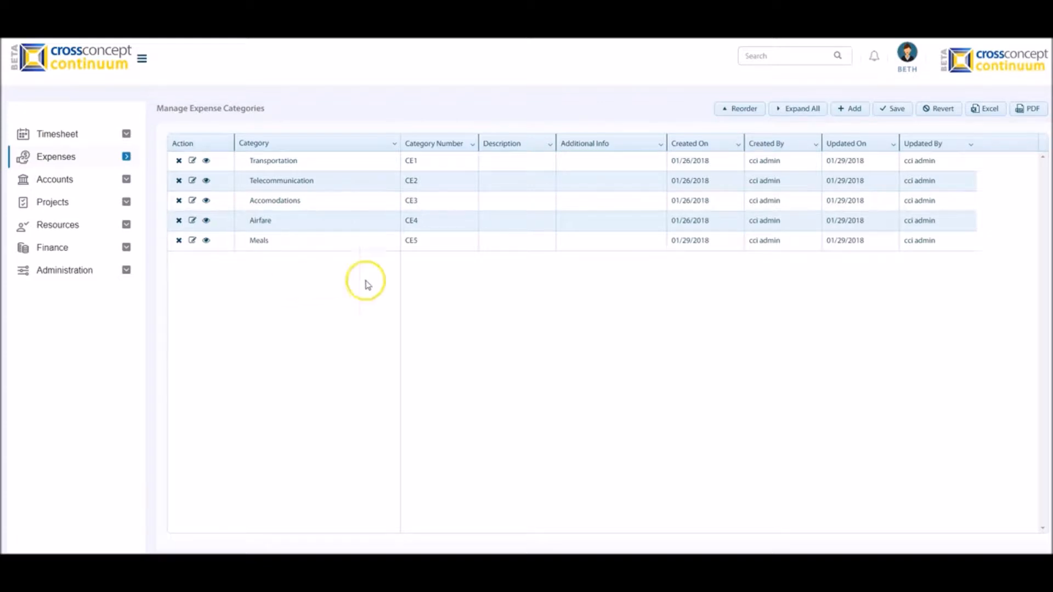
{"action": "left_click", "coordinate": [852, 112]}
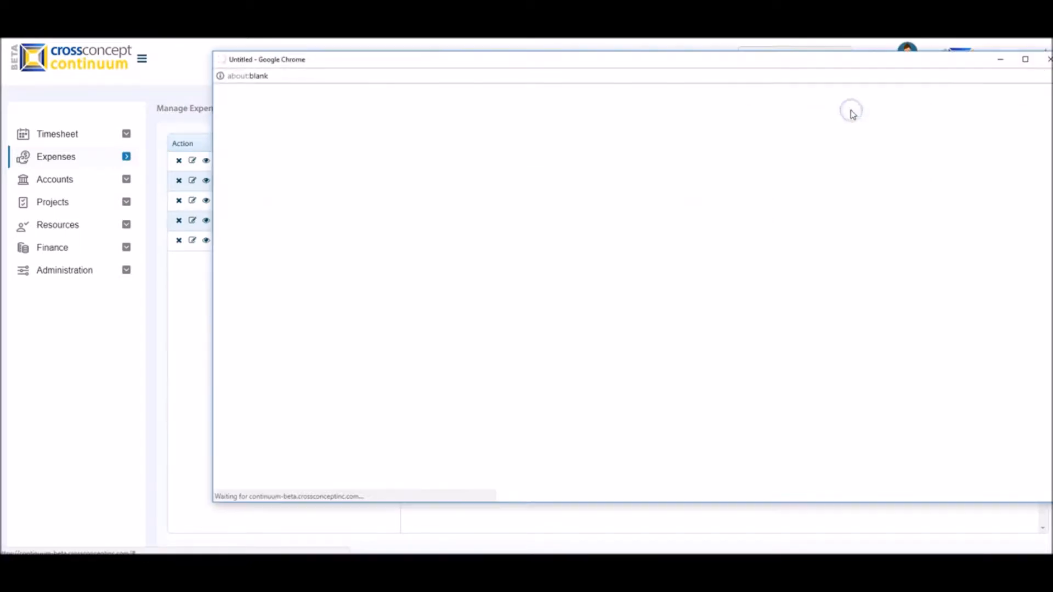
{"action": "left_click_drag", "start_coordinate": [835, 61], "coordinate": [787, 83]}
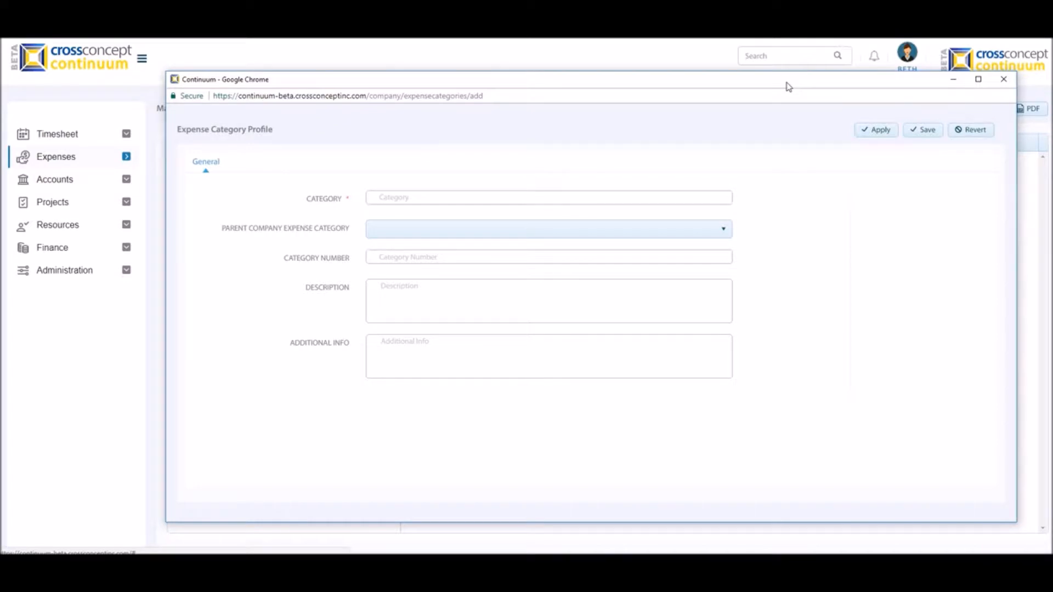
{"action": "left_click", "coordinate": [484, 199]}
{"action": "type", "text": "Client Meetings"}
Leave the parent company expense category empty and set the category number to 147852
{"action": "left_click", "coordinate": [451, 230]}
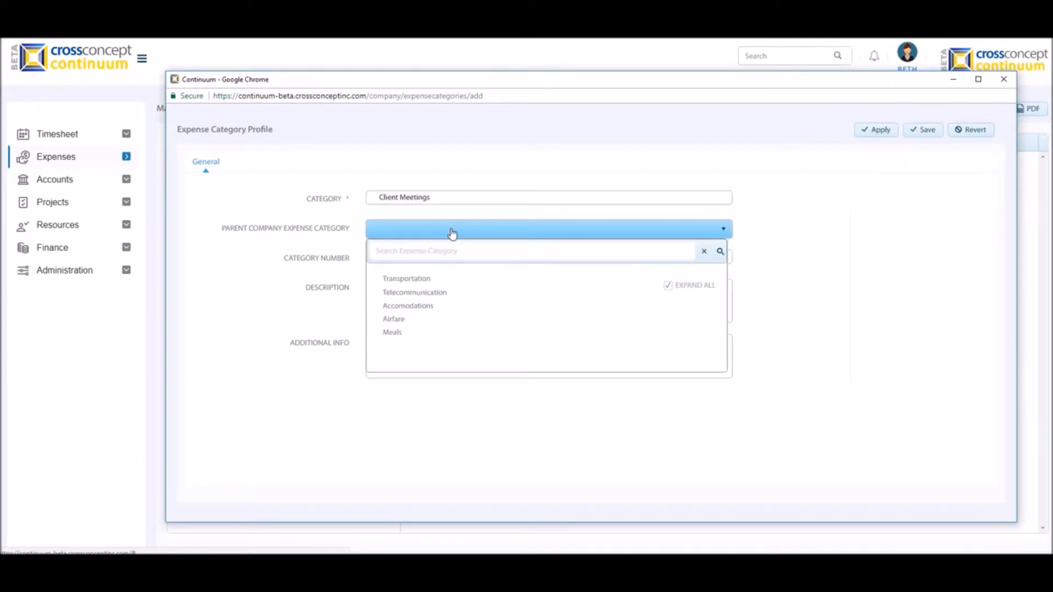
{"action": "left_click", "coordinate": [760, 269]}
{"action": "left_click", "coordinate": [513, 251]}
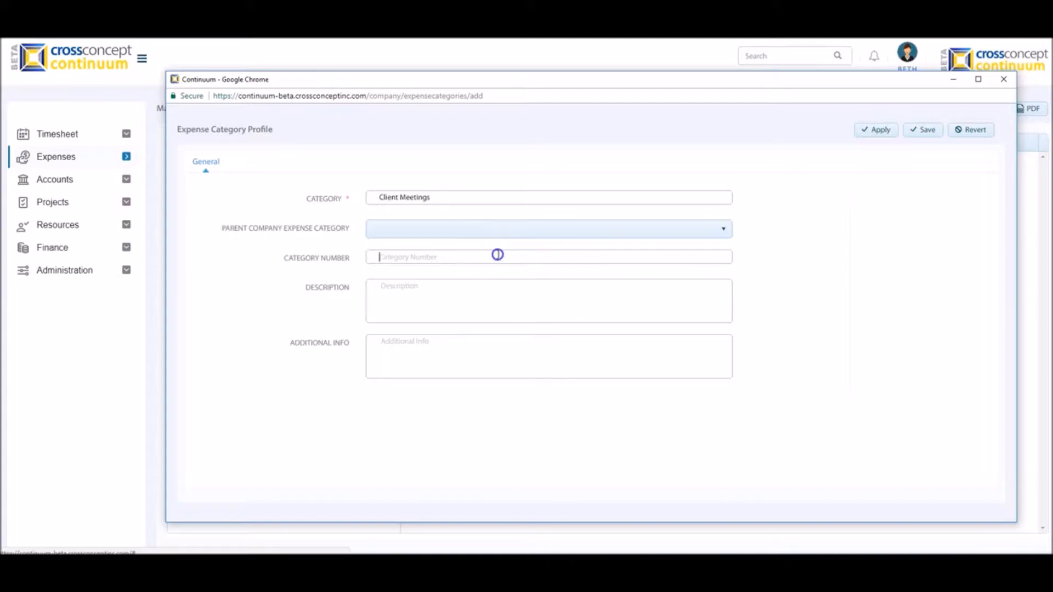
{"action": "type", "text": "147852"}
Enter the description "Expenses incurred while meeting with clients." and the additional info "To be used on external projects."
{"action": "left_click", "coordinate": [440, 284]}
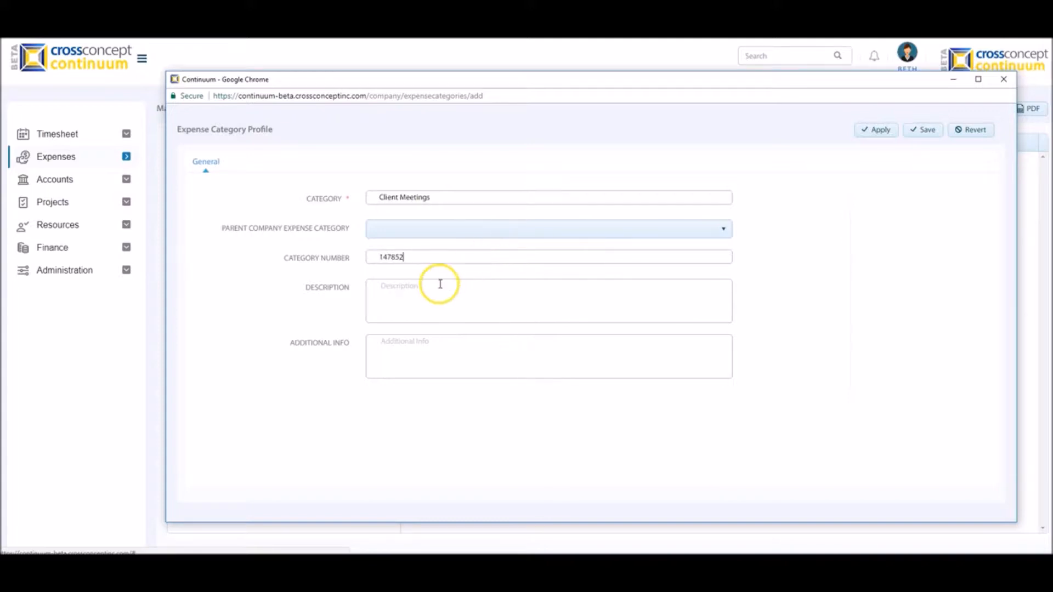
{"action": "type", "text": "Expenses incurred while meeting with clients."}
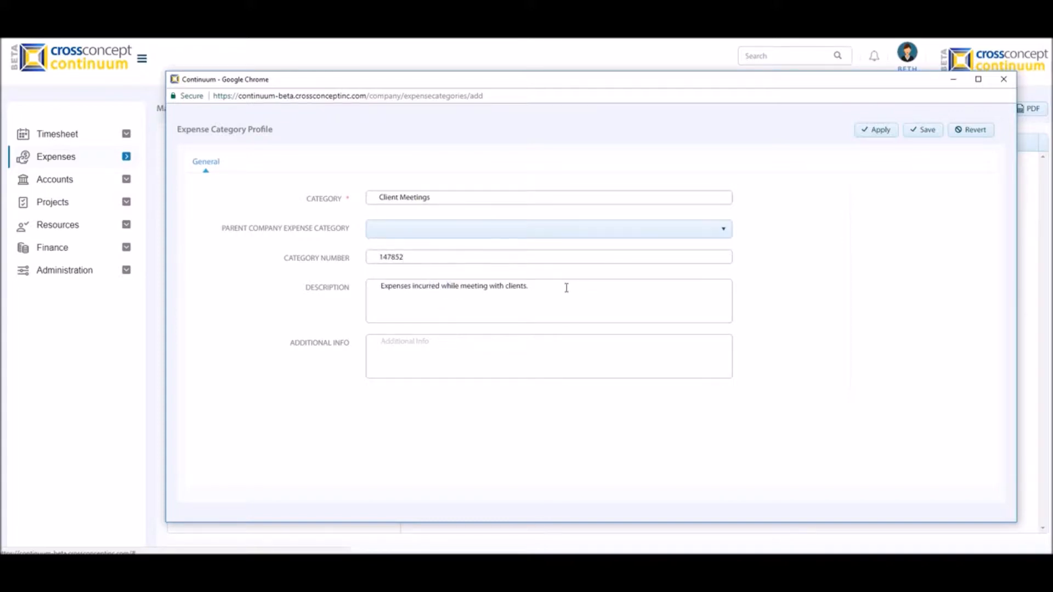
{"action": "left_click", "coordinate": [507, 337]}
{"action": "type", "text": "To be used on external projects."}
{"action": "left_click", "coordinate": [437, 377]}
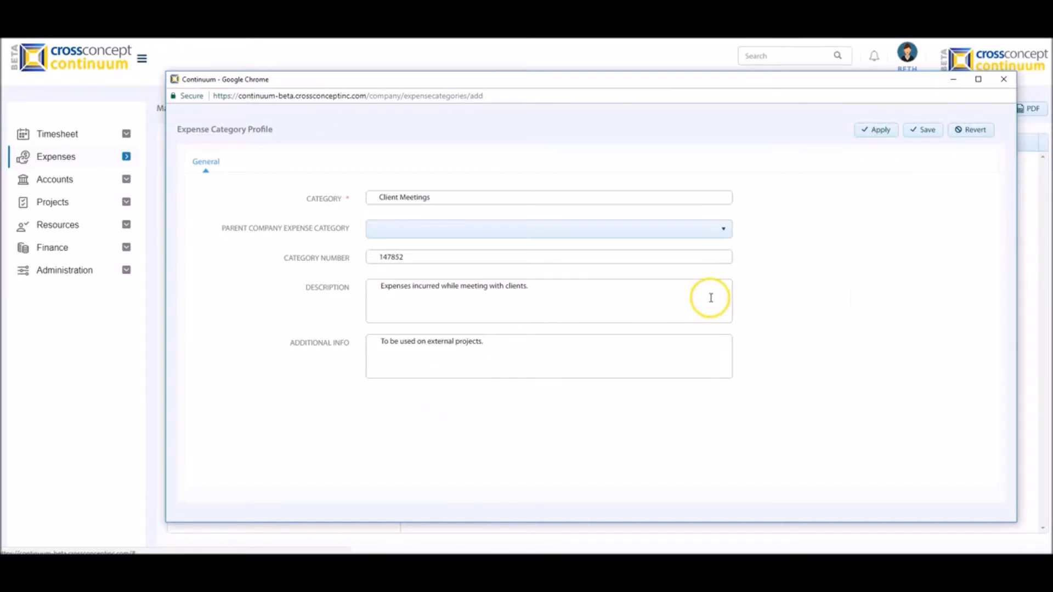
Save the Client Meetings category and open its name for inline editing in the category list
{"action": "left_click", "coordinate": [877, 132]}
{"action": "left_click", "coordinate": [932, 135]}
{"action": "left_click", "coordinate": [965, 132]}
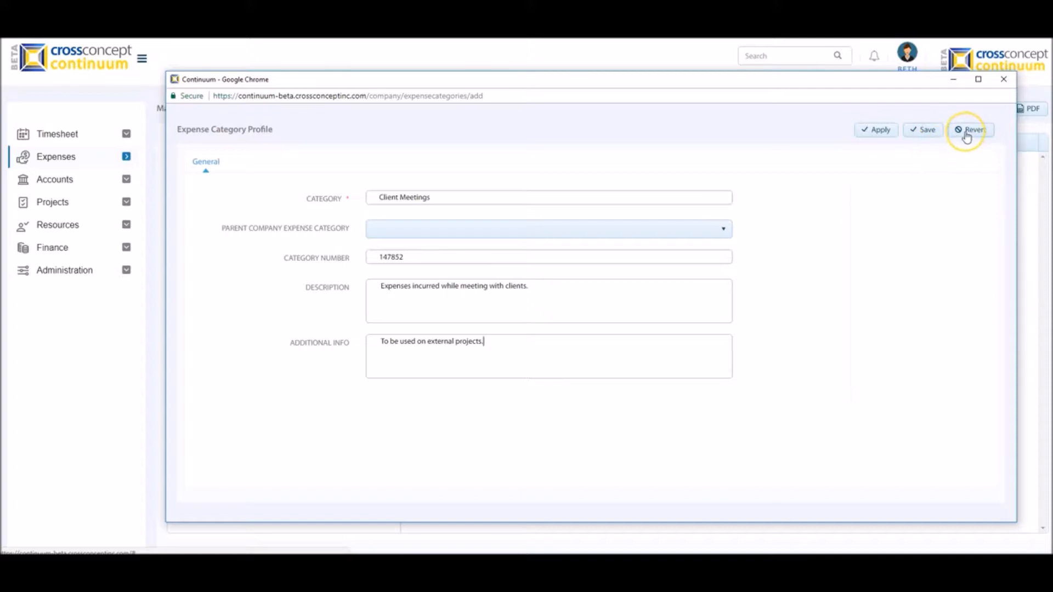
{"action": "left_click", "coordinate": [927, 134]}
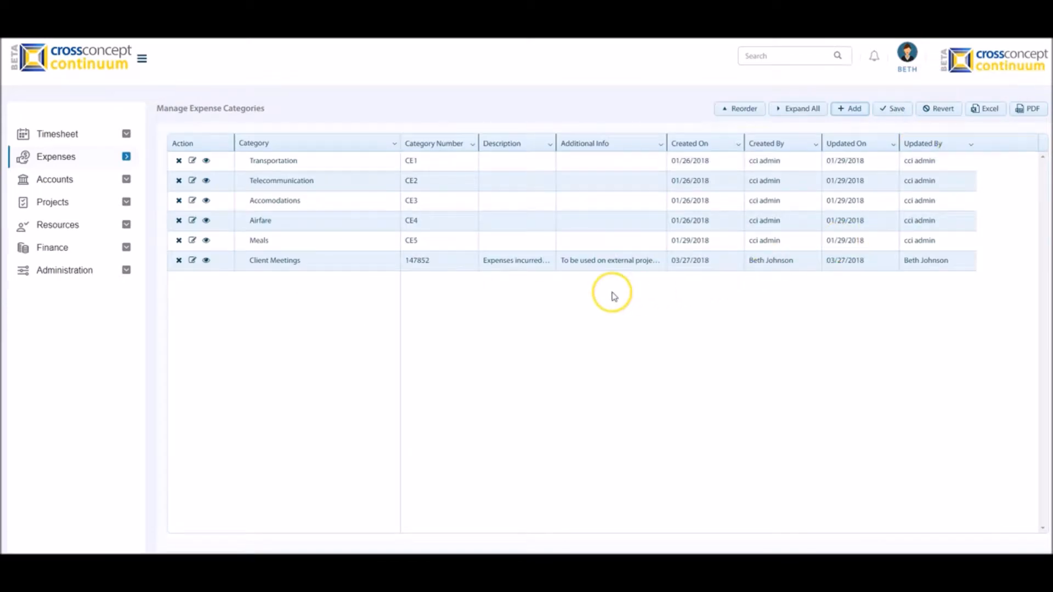
{"action": "left_click", "coordinate": [348, 264]}
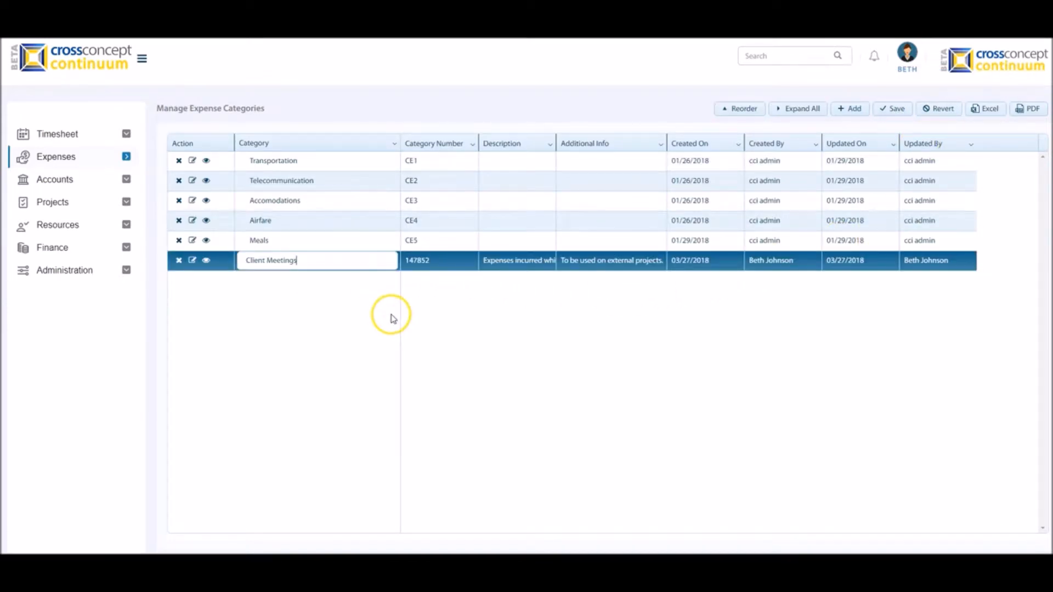
{"action": "left_click", "coordinate": [381, 316]}
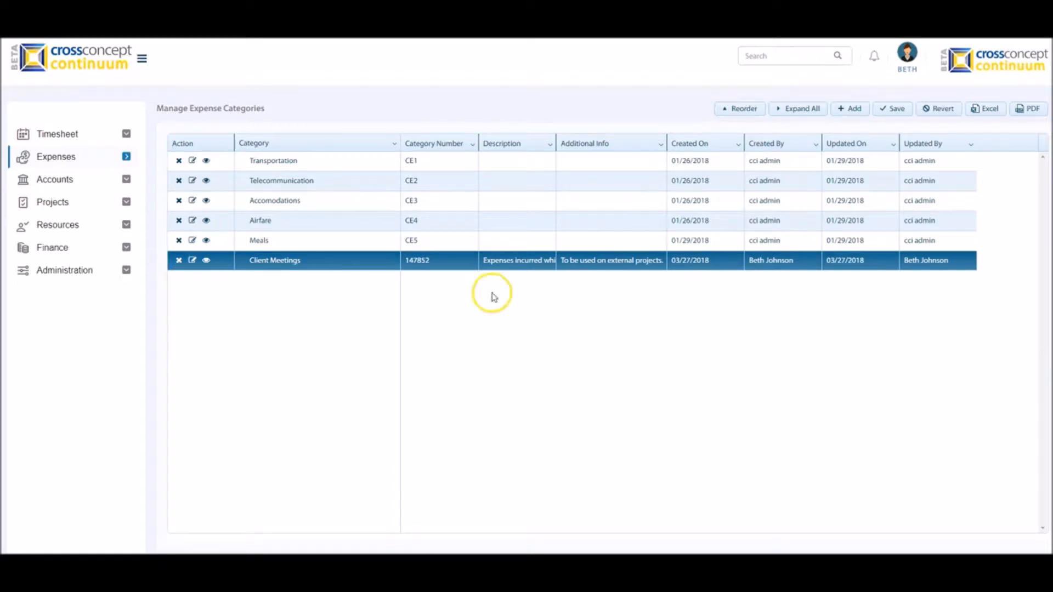
Open the expense type list and show it by expense type
{"action": "mouse_move", "coordinate": [111, 163]}
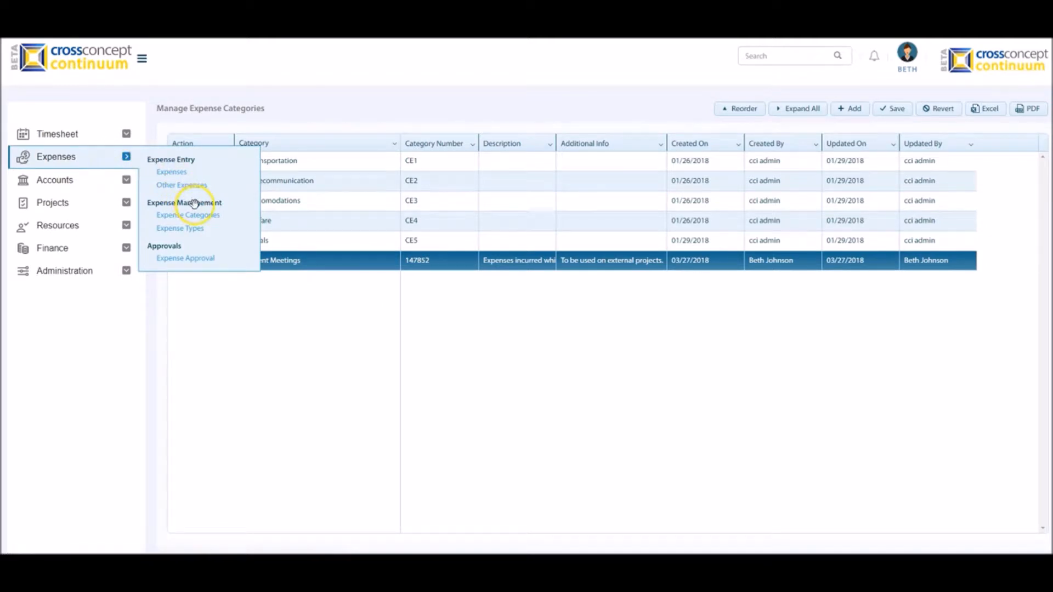
{"action": "left_click", "coordinate": [195, 230]}
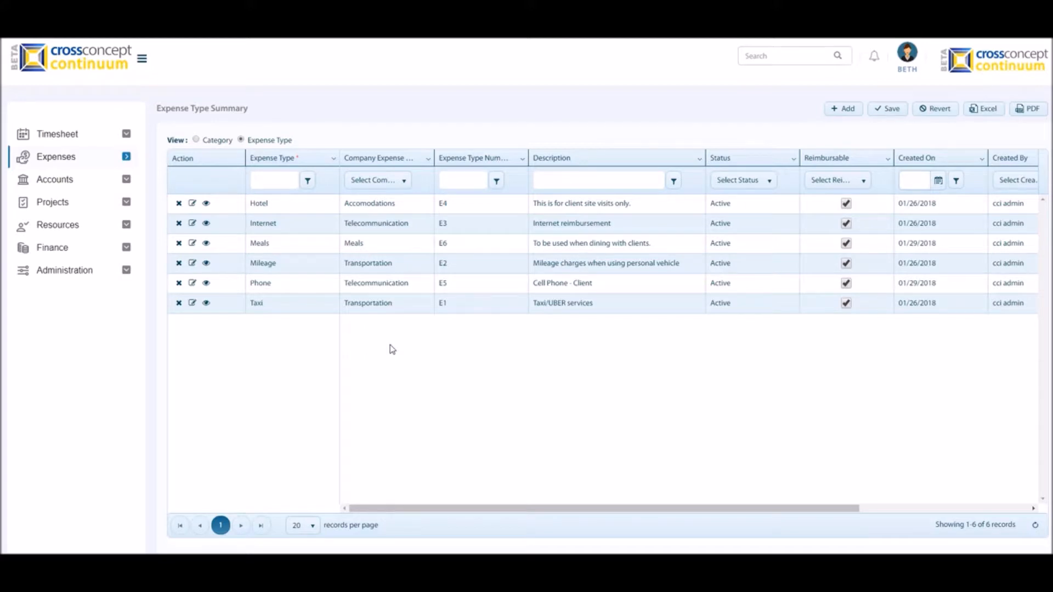
{"action": "left_click", "coordinate": [196, 140]}
{"action": "left_click", "coordinate": [240, 140]}
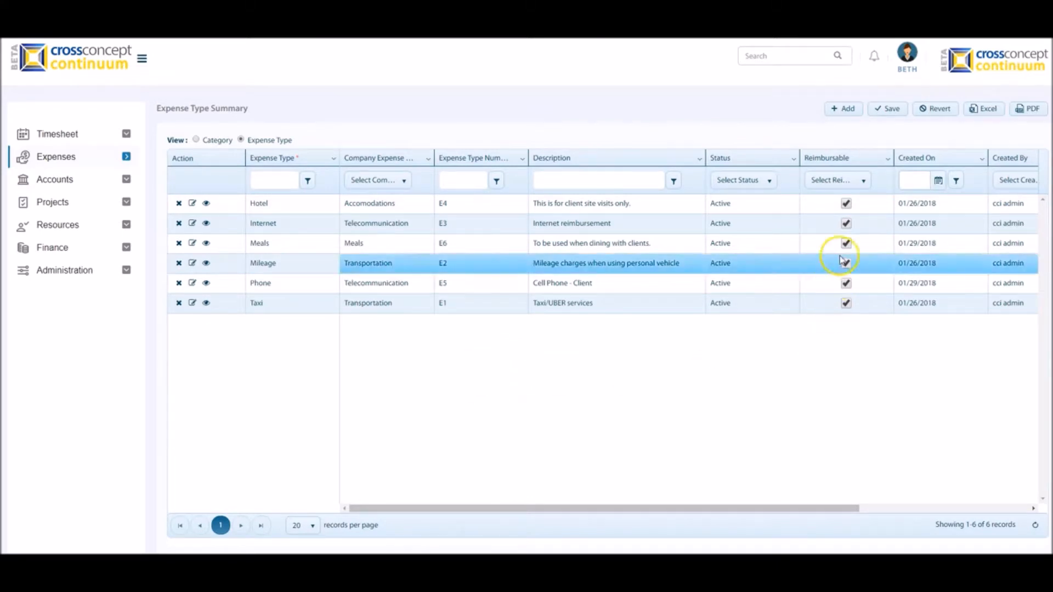
Start a new expense type and name it Lunch for Clients
{"action": "left_click", "coordinate": [845, 116]}
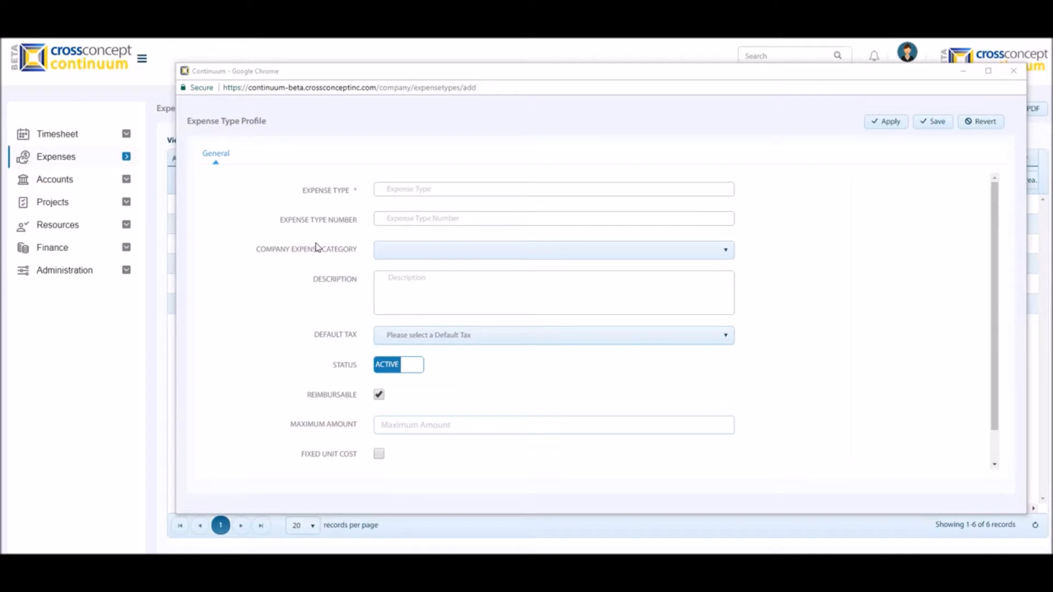
{"action": "left_click", "coordinate": [305, 250]}
{"action": "left_click", "coordinate": [447, 190]}
{"action": "type", "text": "Lunch for Clients"}
Set the expense type number to 78547 and the company expense category to Client Meetings
{"action": "left_click", "coordinate": [341, 226]}
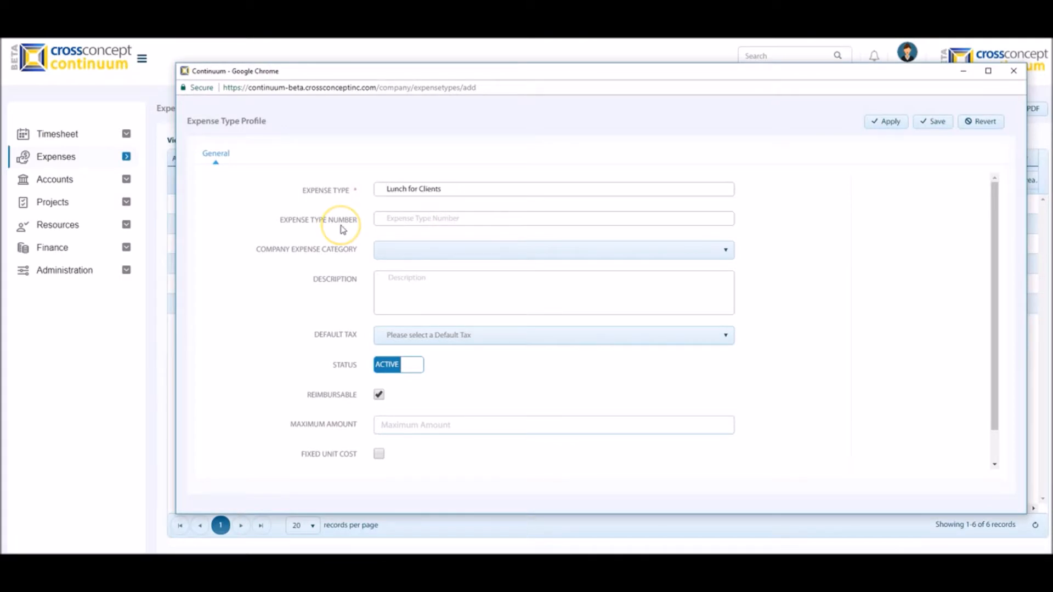
{"action": "left_click", "coordinate": [377, 217]}
{"action": "type", "text": "78547"}
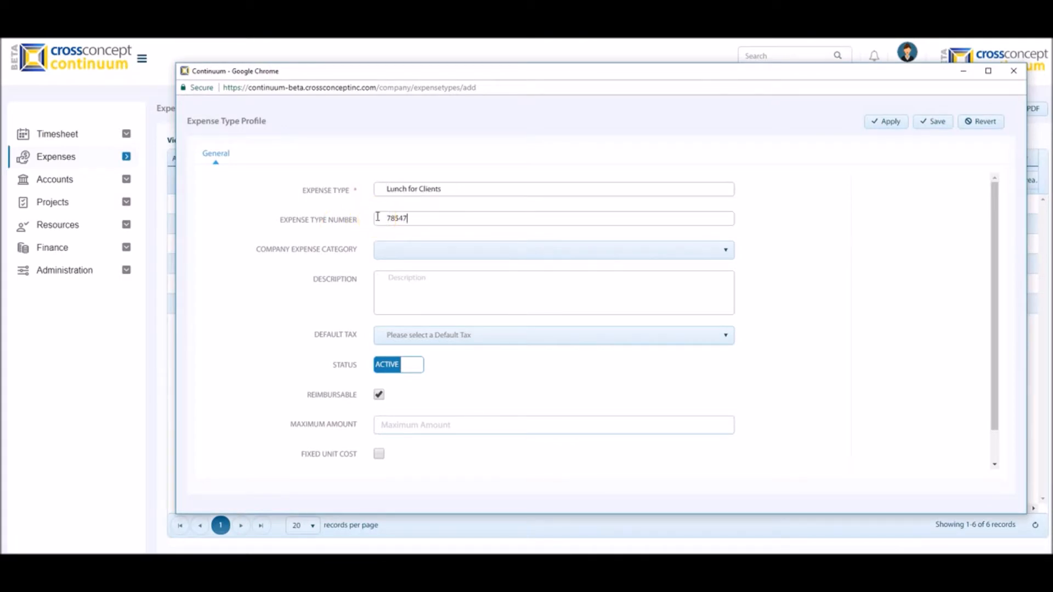
{"action": "left_click", "coordinate": [409, 250]}
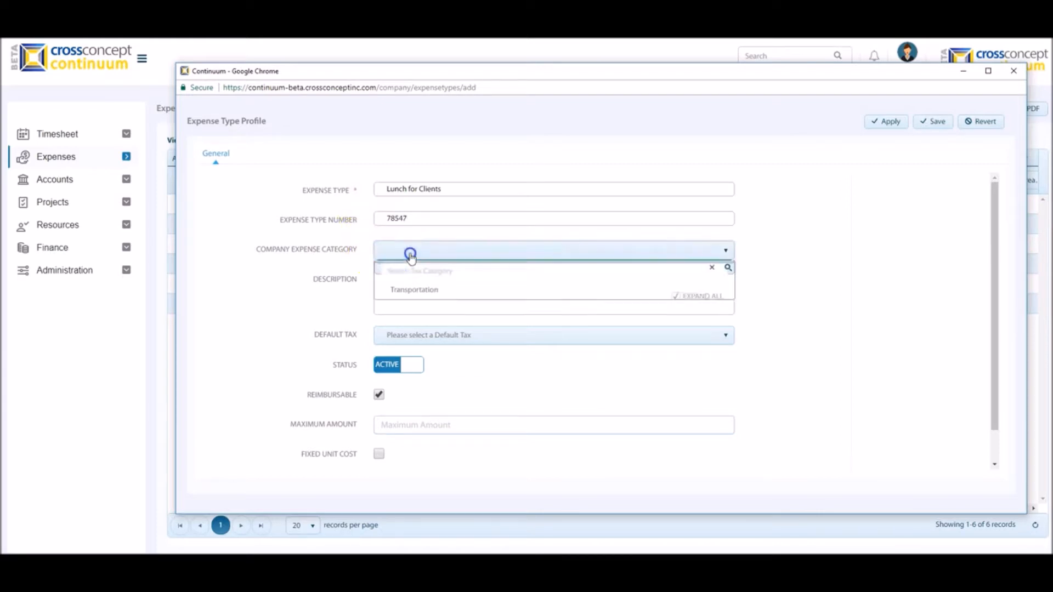
{"action": "left_click", "coordinate": [412, 366]}
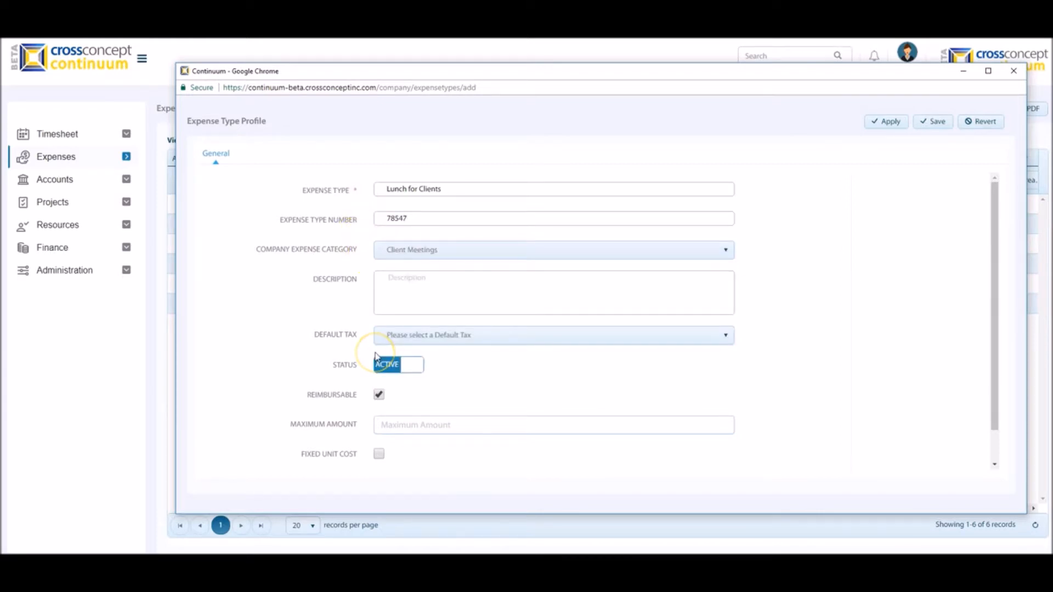
Enter the description "To be used only for lunch payments." and set the default tax to Ontario HST - Canada
{"action": "left_click", "coordinate": [411, 301]}
{"action": "type", "text": "To be used only for lunch payments."}
{"action": "left_click", "coordinate": [336, 341]}
{"action": "left_click", "coordinate": [389, 339]}
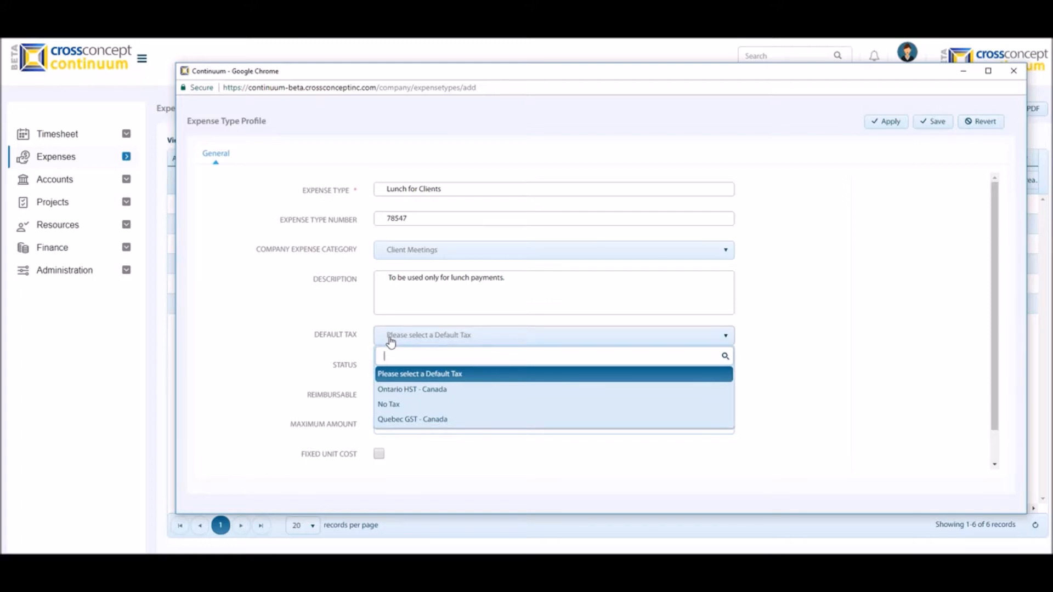
{"action": "left_click", "coordinate": [351, 376]}
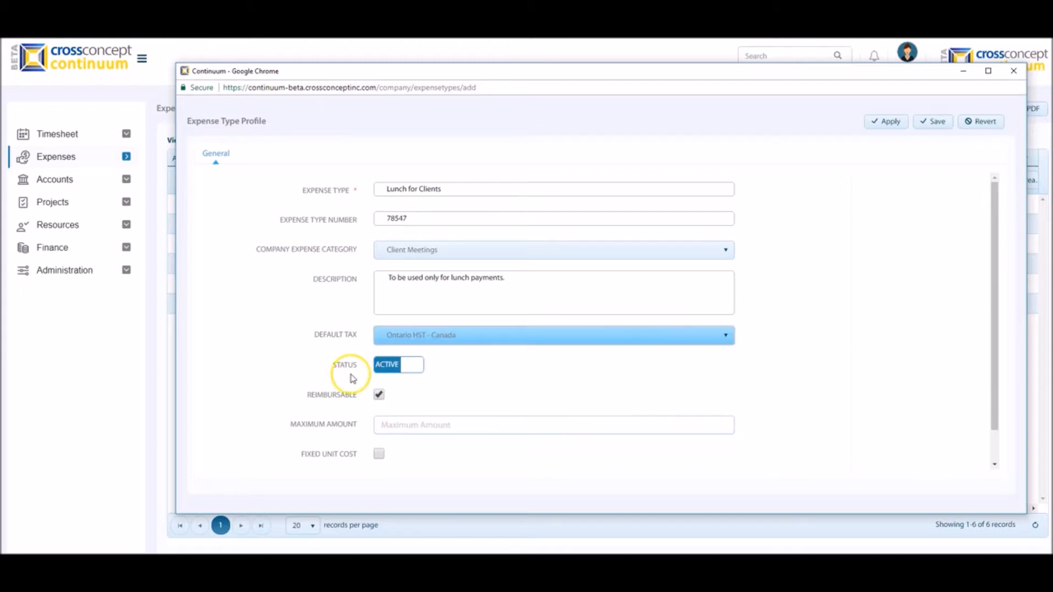
Try toggling the new expense type's status and Reimbursable option, leaving both enabled
{"action": "left_click", "coordinate": [383, 368]}
{"action": "left_click", "coordinate": [387, 368]}
{"action": "left_click", "coordinate": [384, 366]}
{"action": "left_click", "coordinate": [379, 396]}
{"action": "left_click", "coordinate": [380, 396]}
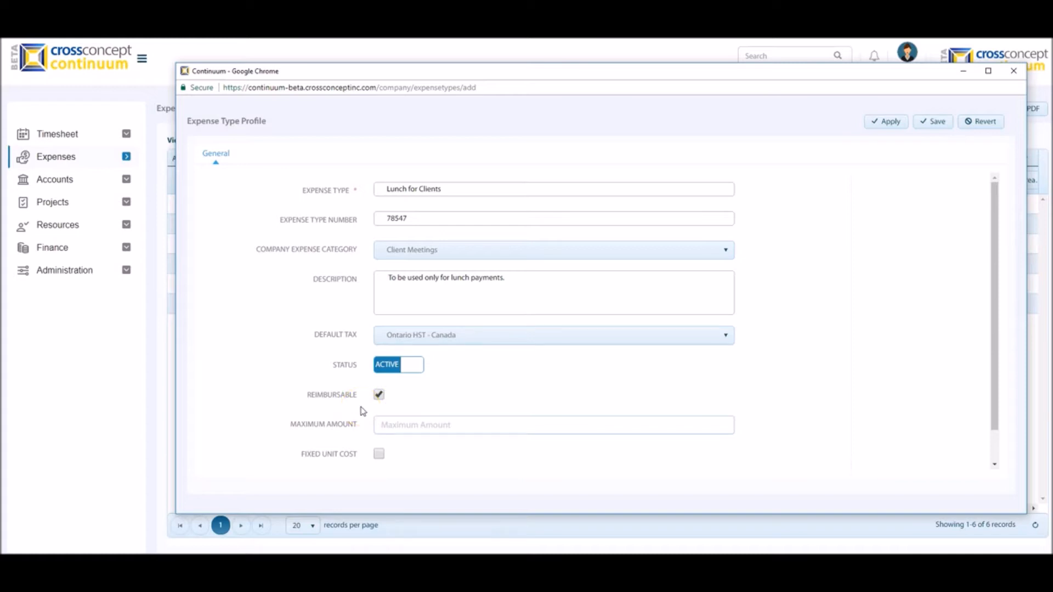
Set the expense type's maximum amount to 500.00 and its default quantity to 5
{"action": "left_click", "coordinate": [376, 415]}
{"action": "type", "text": "500.00"}
{"action": "key", "text": "Tab"}
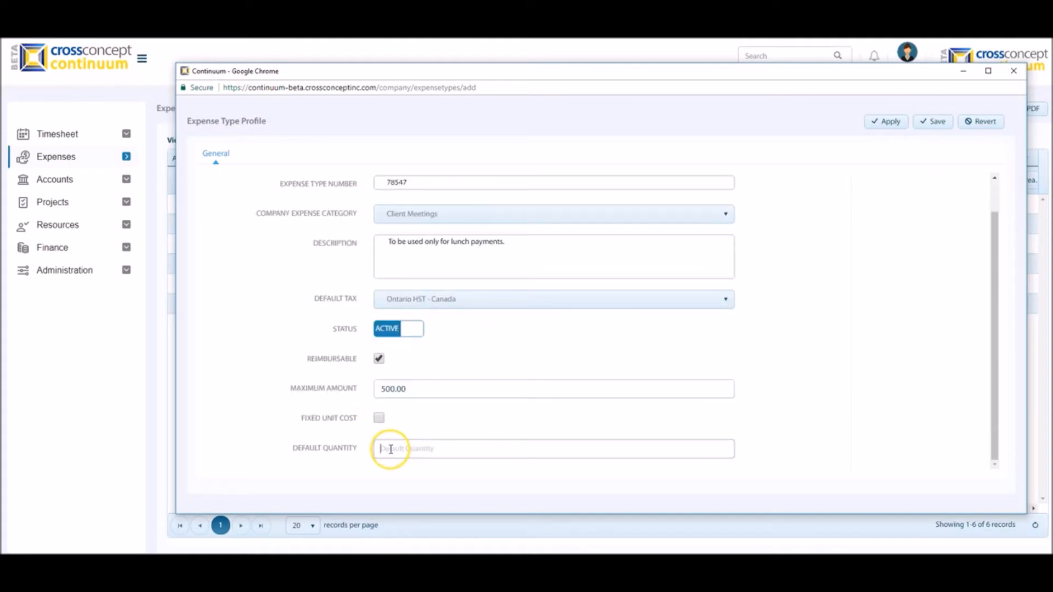
{"action": "left_click", "coordinate": [391, 449]}
{"action": "type", "text": "5"}
Enable a fixed unit cost for the expense type with a cost rate of 60
{"action": "left_click", "coordinate": [340, 442]}
{"action": "left_click", "coordinate": [378, 419]}
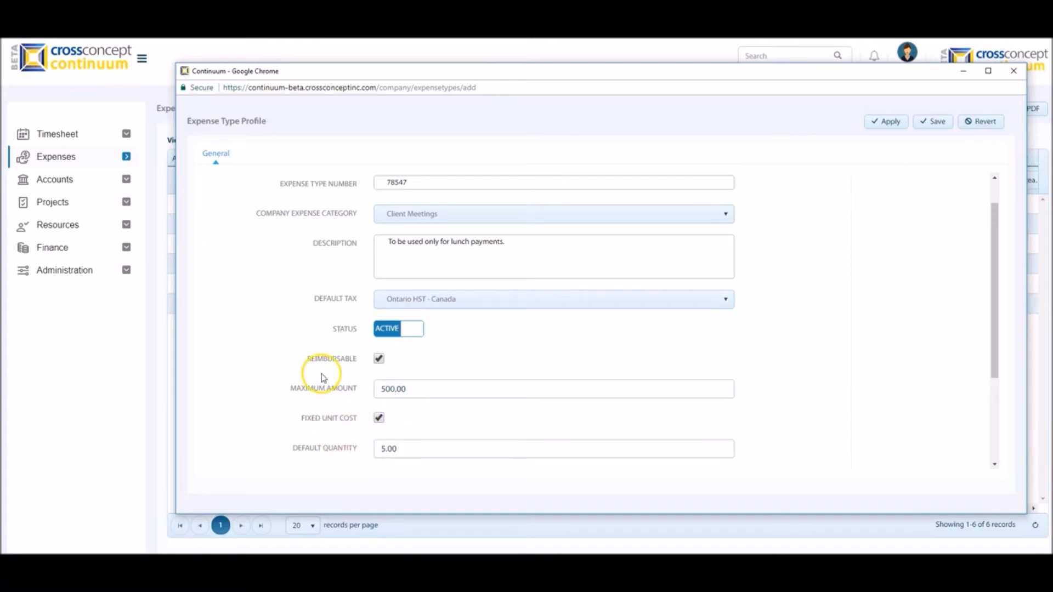
{"action": "scroll", "coordinate": [834, 384], "scroll_direction": "down", "scroll_amount": 3}
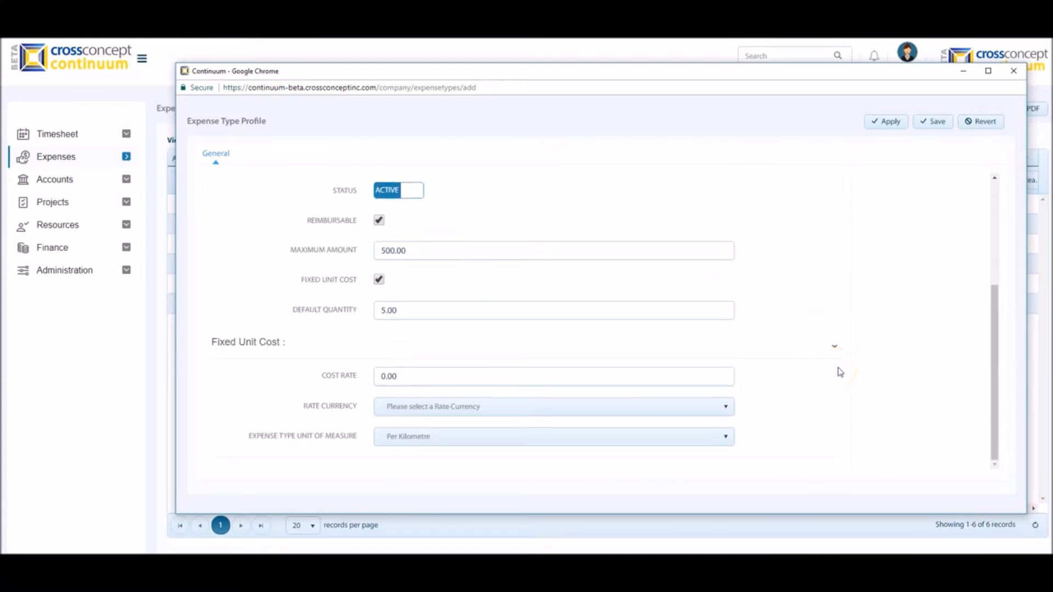
{"action": "left_click", "coordinate": [416, 373]}
{"action": "key", "text": "BackSpace"}
{"action": "type", "text": "60"}
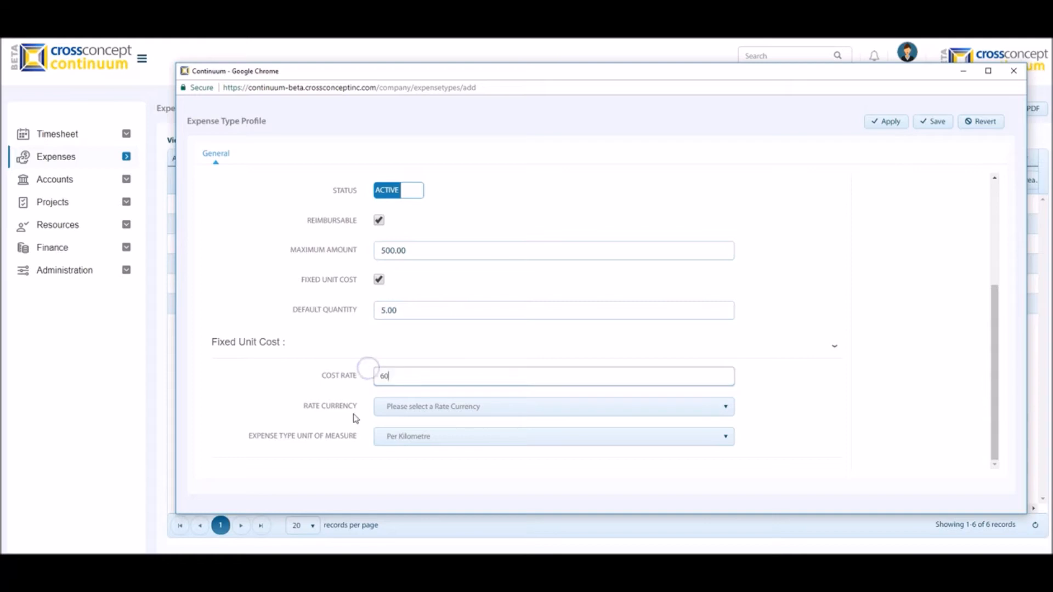
Save the expense type with United States Dollar as the rate currency and Per Unit as the unit of measure
{"action": "left_click", "coordinate": [419, 419]}
{"action": "left_click", "coordinate": [422, 343]}
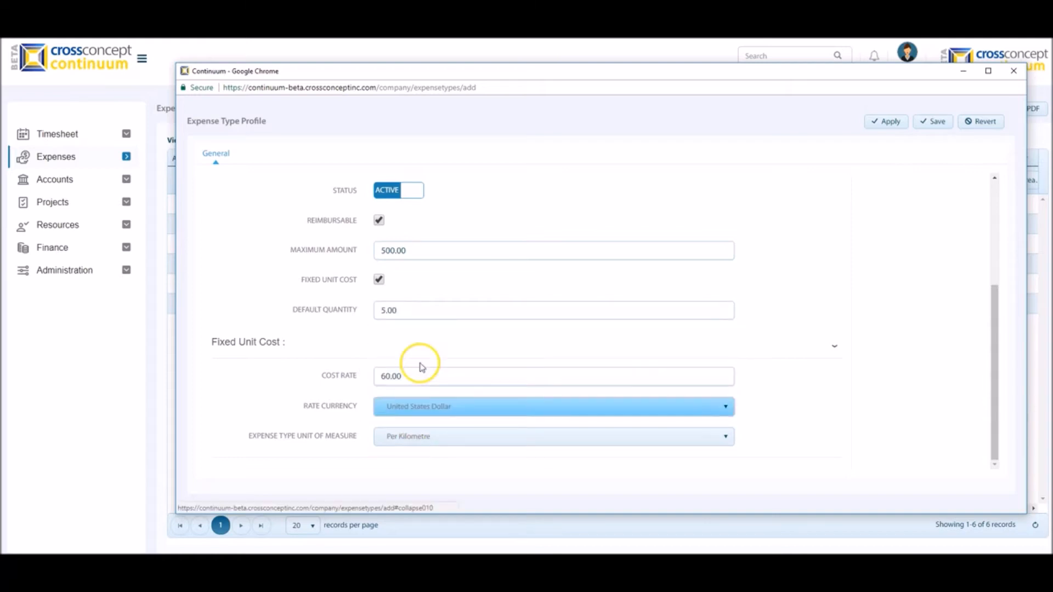
{"action": "left_click", "coordinate": [417, 435]}
{"action": "left_click", "coordinate": [416, 418]}
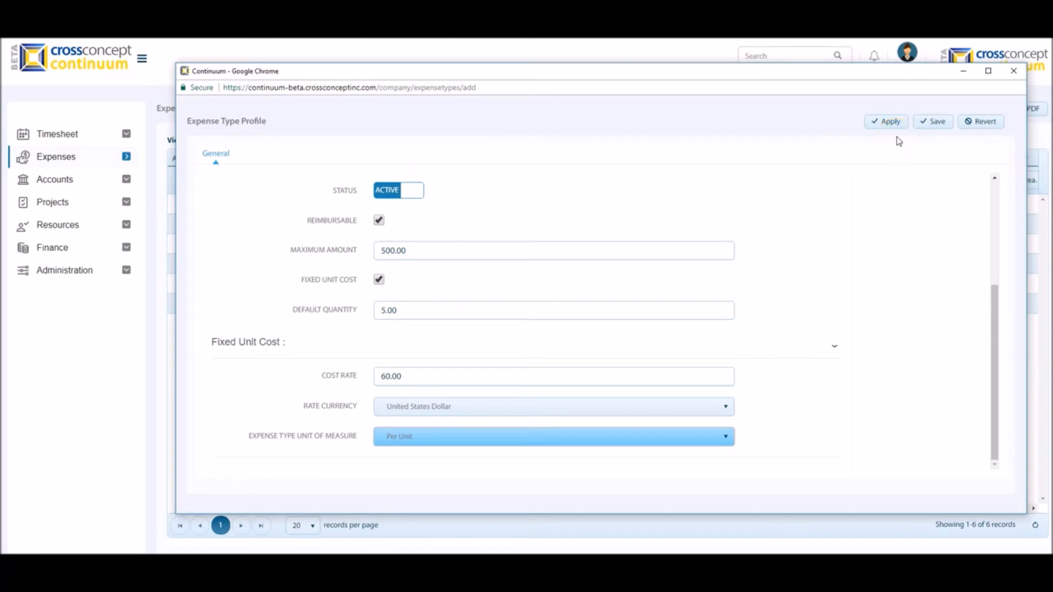
{"action": "left_click", "coordinate": [930, 133]}
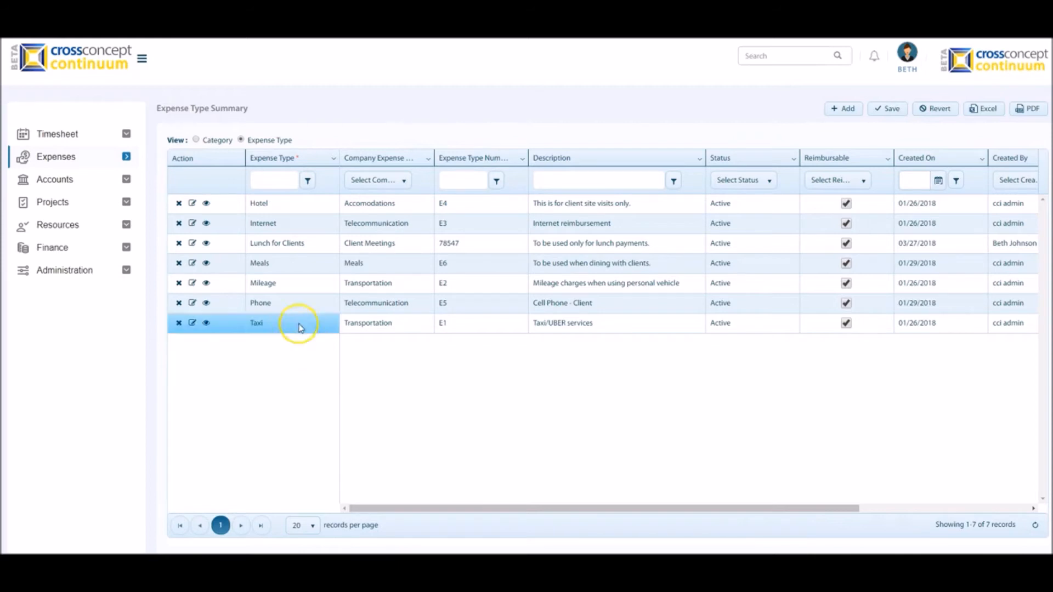
Try toggling the Reimbursable option of Lunch for Clients directly in the expense type list, leaving it enabled
{"action": "left_click", "coordinate": [297, 239]}
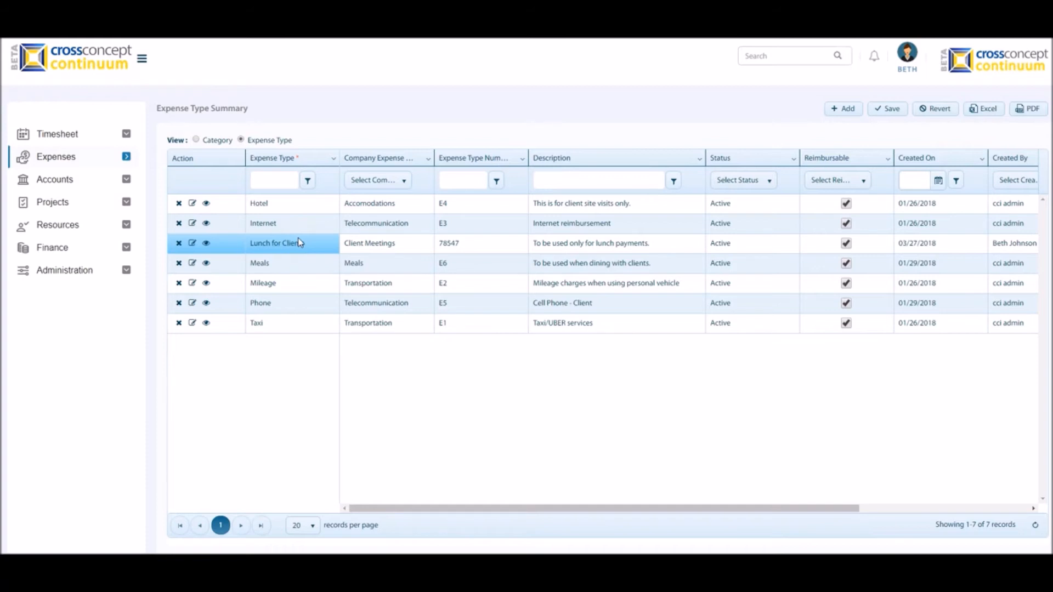
{"action": "left_click", "coordinate": [631, 283]}
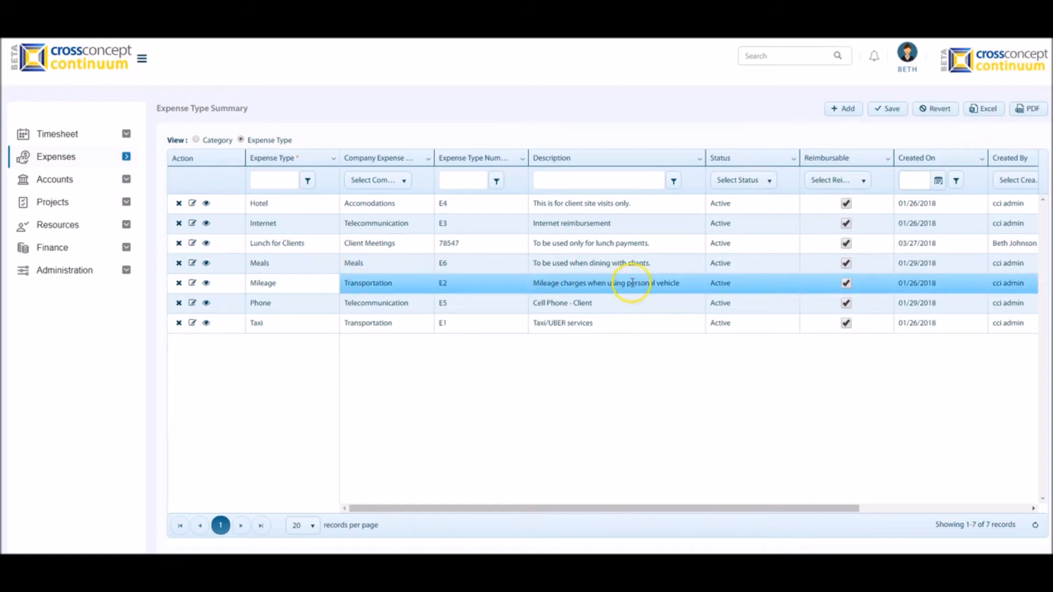
{"action": "left_click", "coordinate": [846, 263]}
{"action": "left_click", "coordinate": [847, 244]}
{"action": "left_click", "coordinate": [847, 244]}
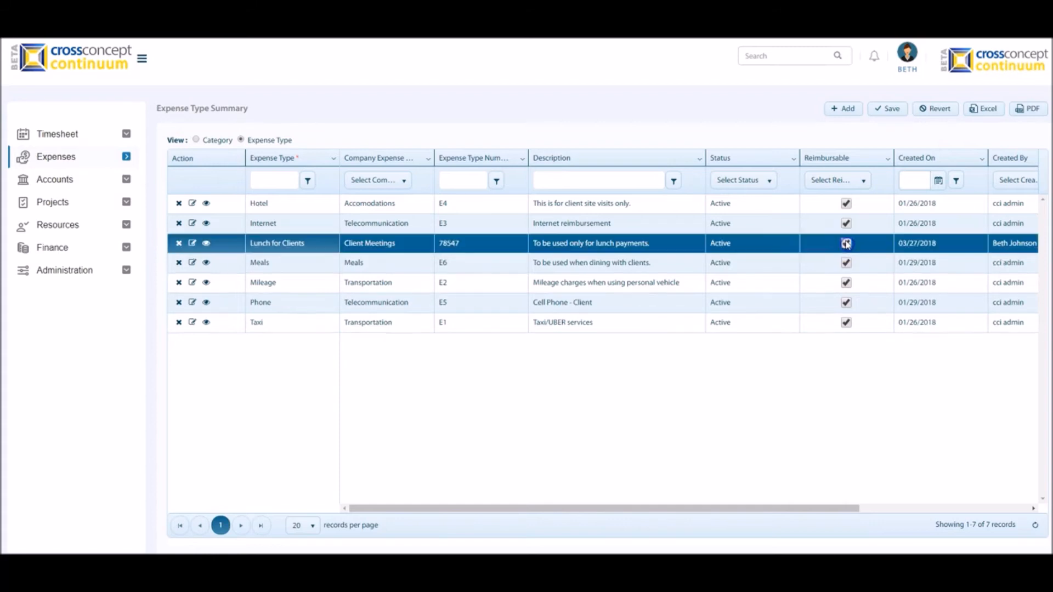
Append "Not for dinners." to the Lunch for Clients description directly in the expense type list
{"action": "left_click", "coordinate": [670, 240]}
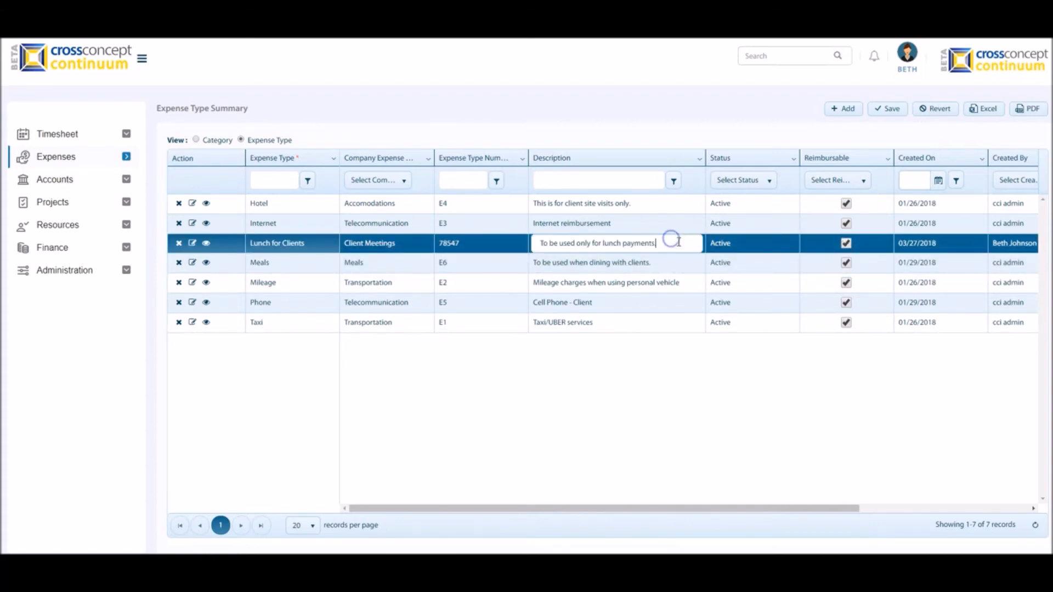
{"action": "type", "text": "Not for dinners."}
{"action": "left_click", "coordinate": [588, 250]}
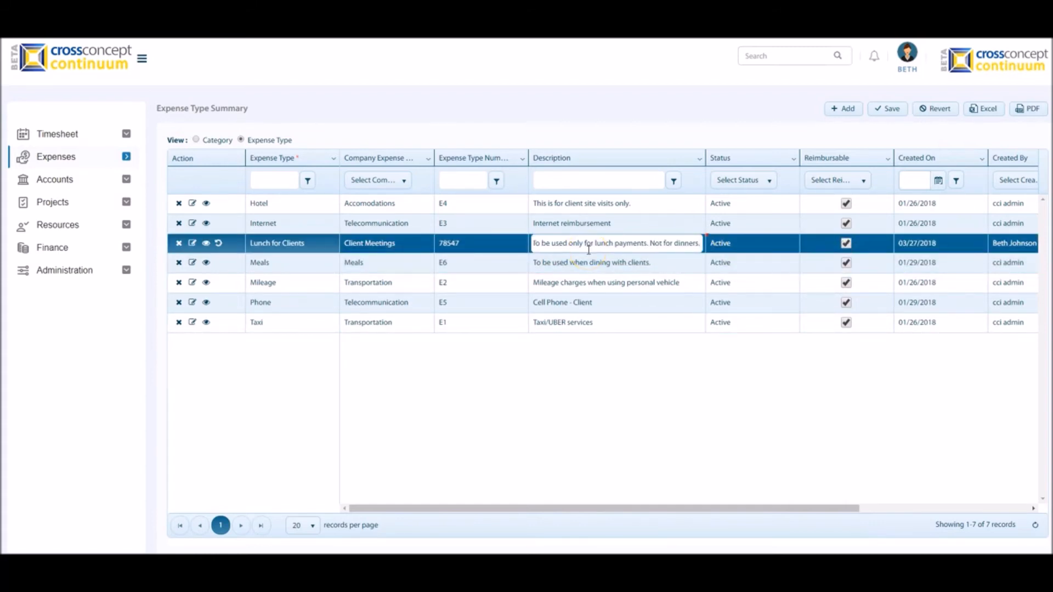
Keep Client Meetings as the company expense category for Lunch for Clients and save the changes in the expense type list
{"action": "left_click", "coordinate": [387, 241]}
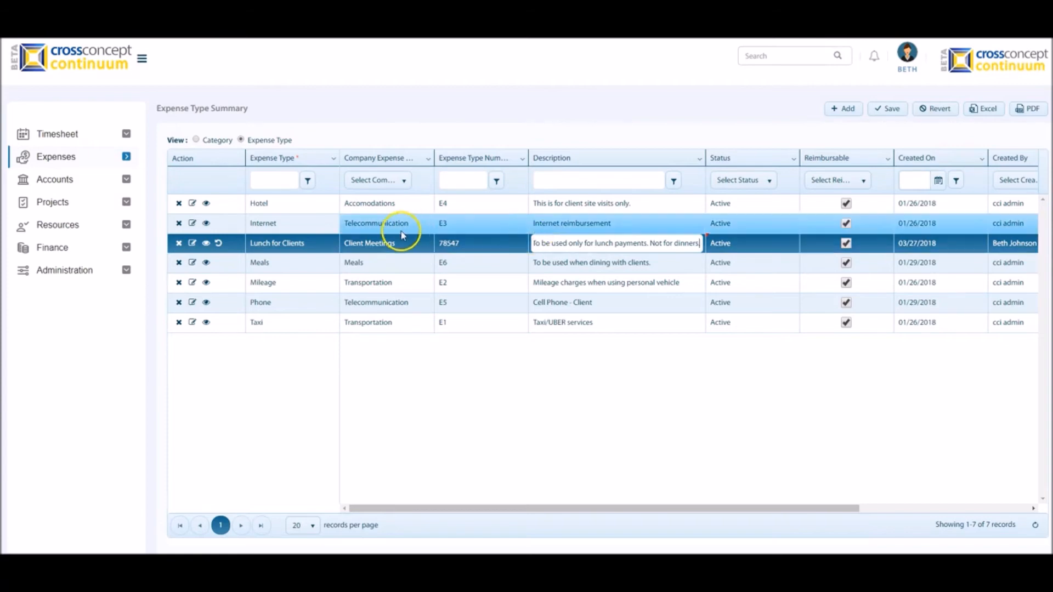
{"action": "left_click", "coordinate": [377, 245]}
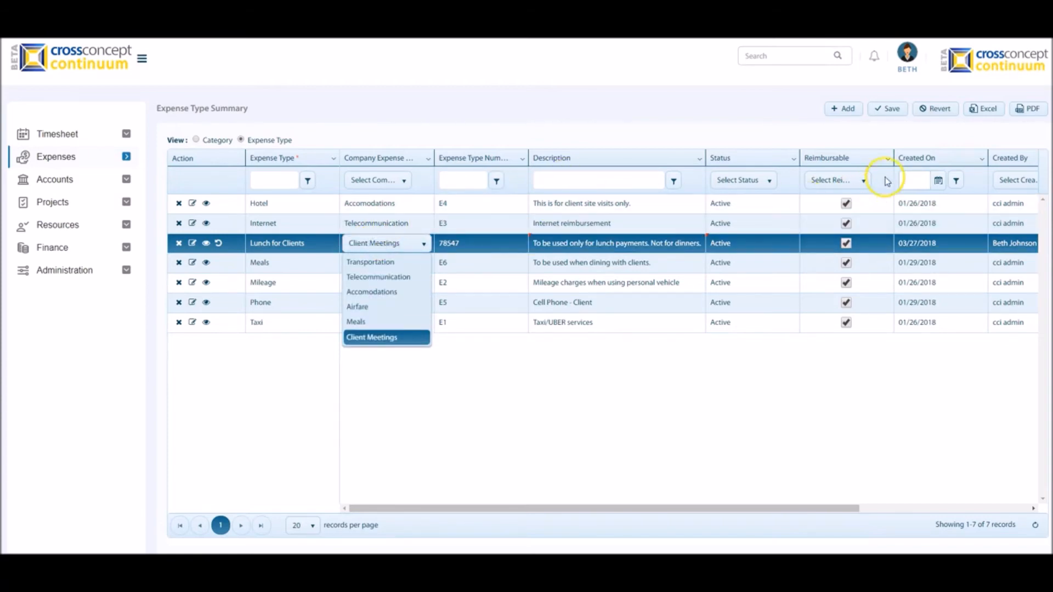
{"action": "left_click", "coordinate": [886, 112]}
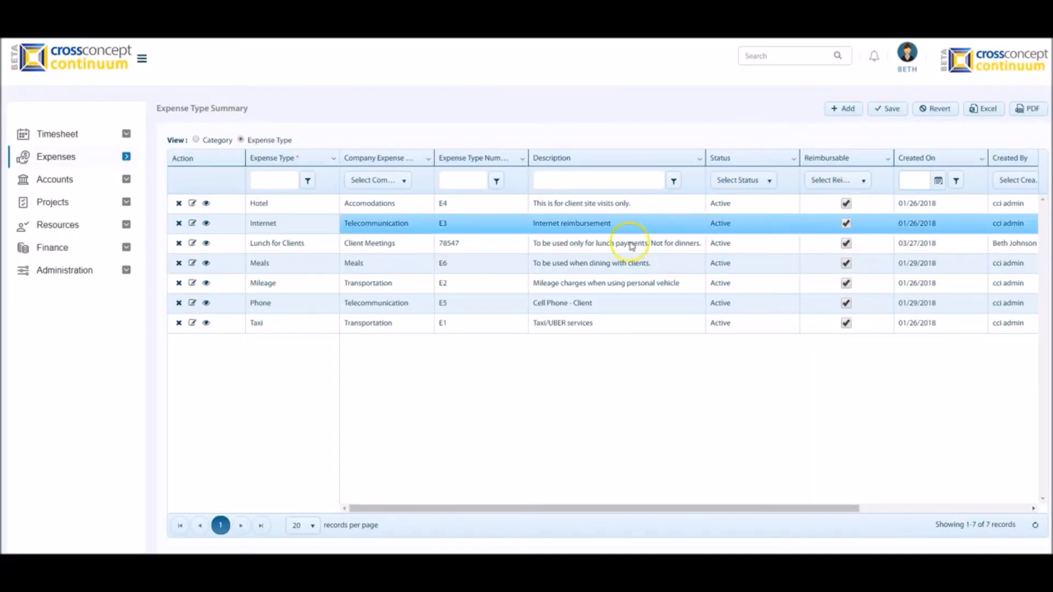
{"action": "left_click", "coordinate": [229, 241]}
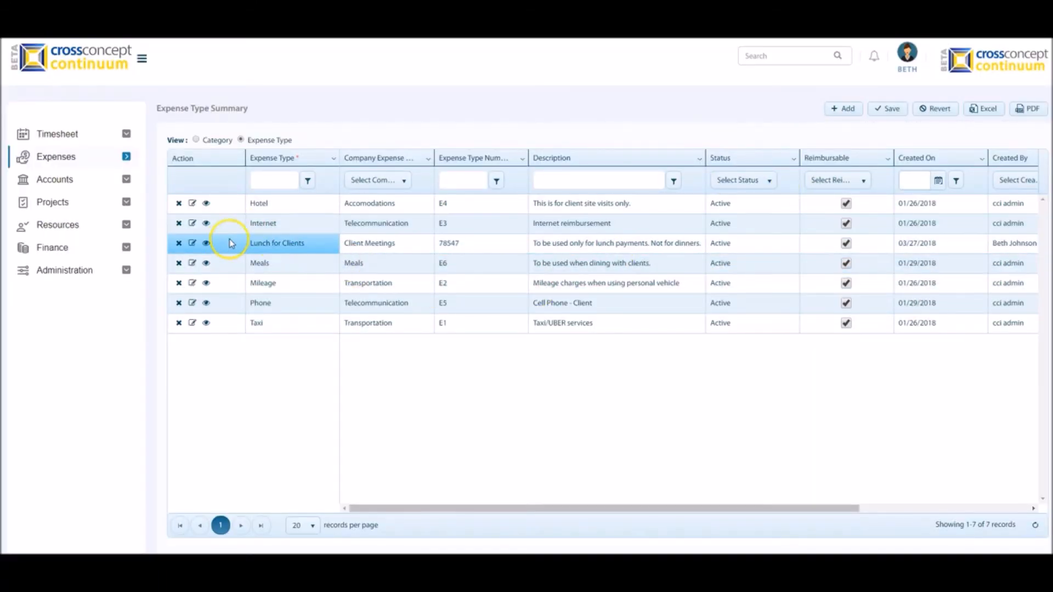
{"action": "left_click", "coordinate": [179, 243]}
Open the filter options for the Expense Type column of the expense type list
{"action": "left_click", "coordinate": [333, 159]}
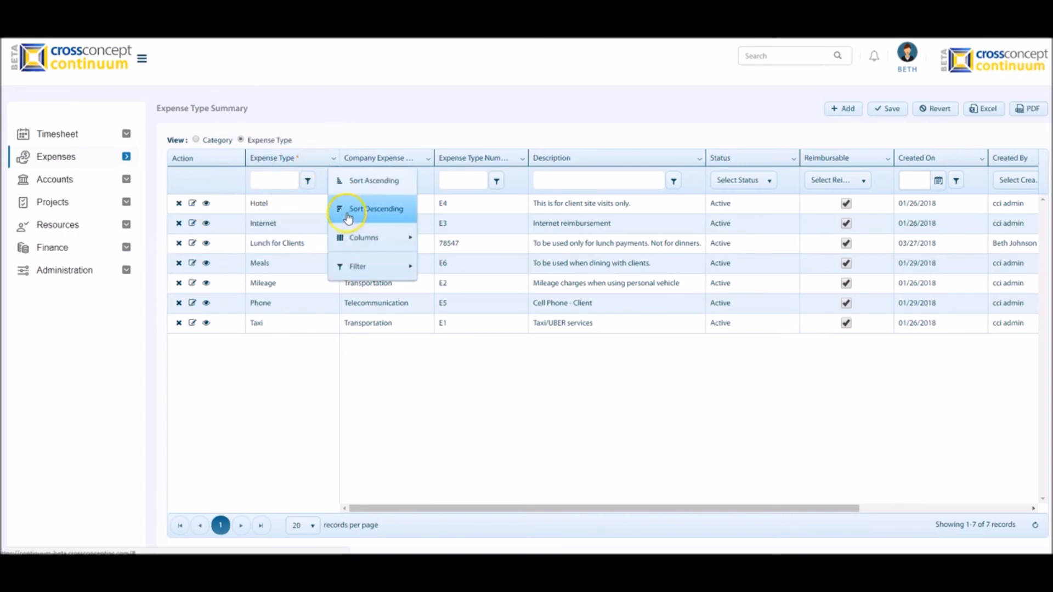
{"action": "left_click", "coordinate": [351, 262]}
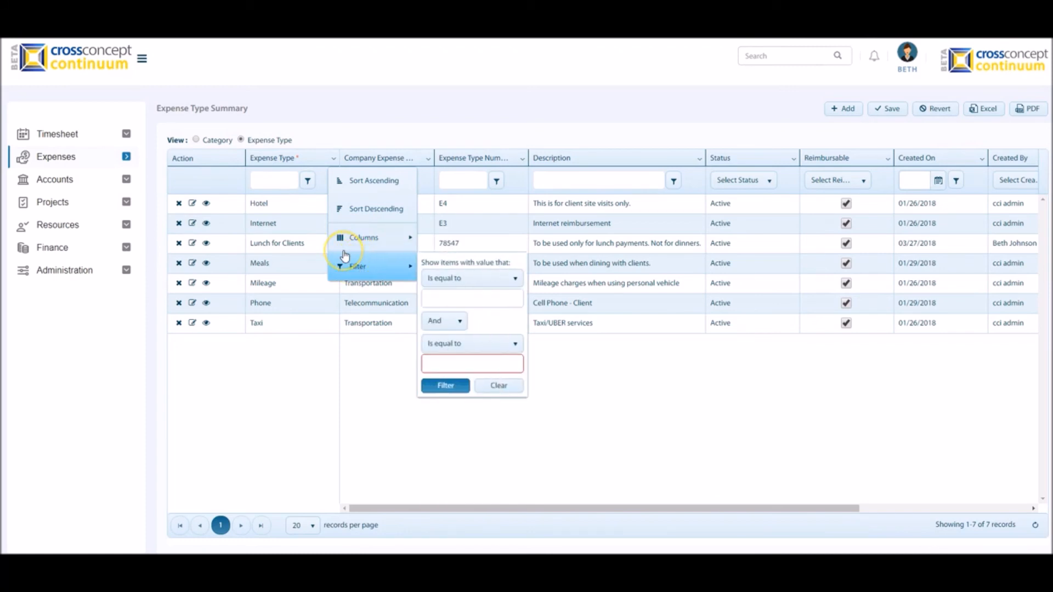